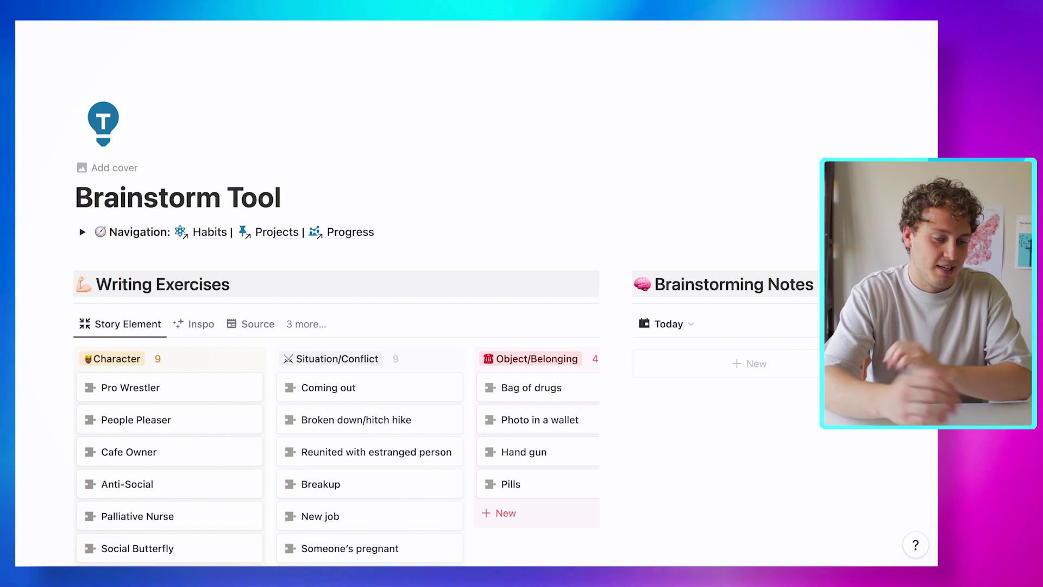
scroll(337, 359, "down", 3)
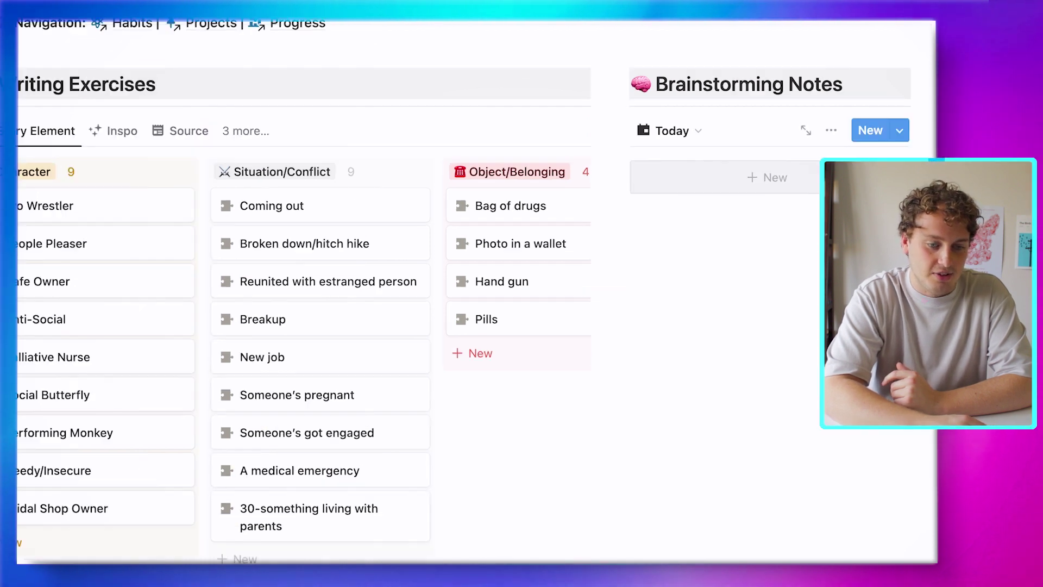
left_click(656, 177)
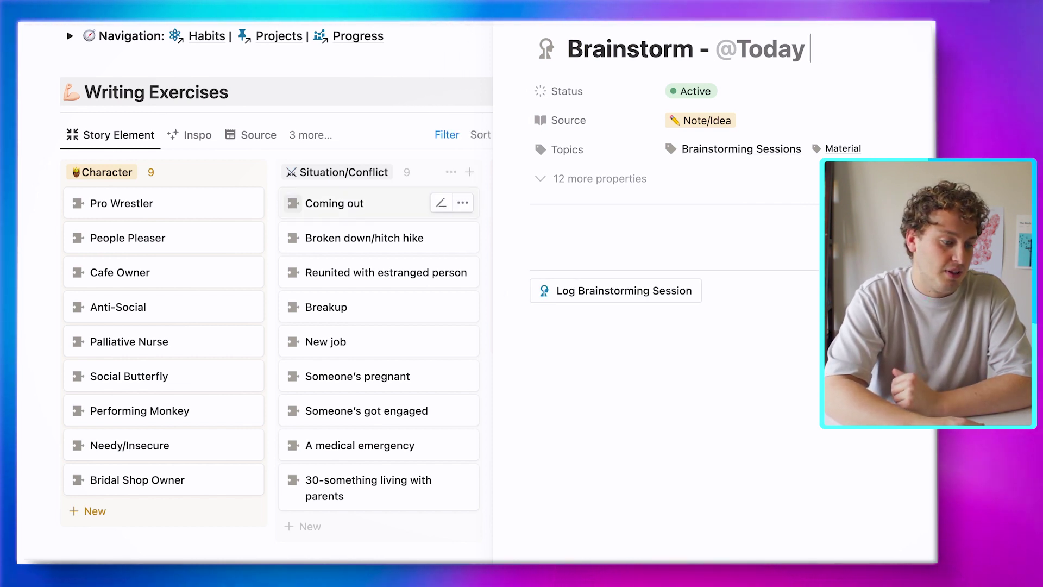
scroll(271, 316, "right", 5)
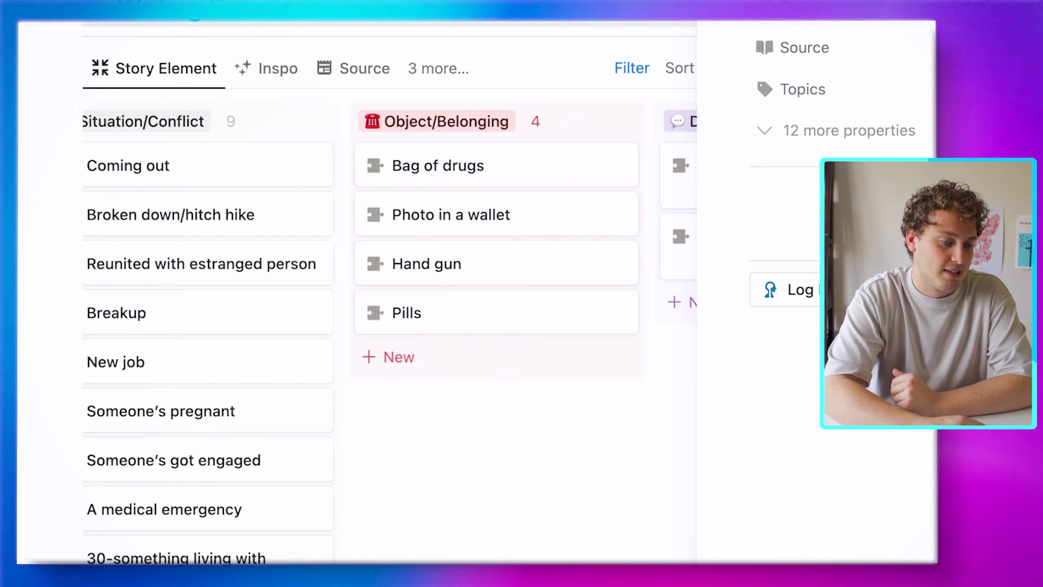
scroll(381, 271, "right", 10)
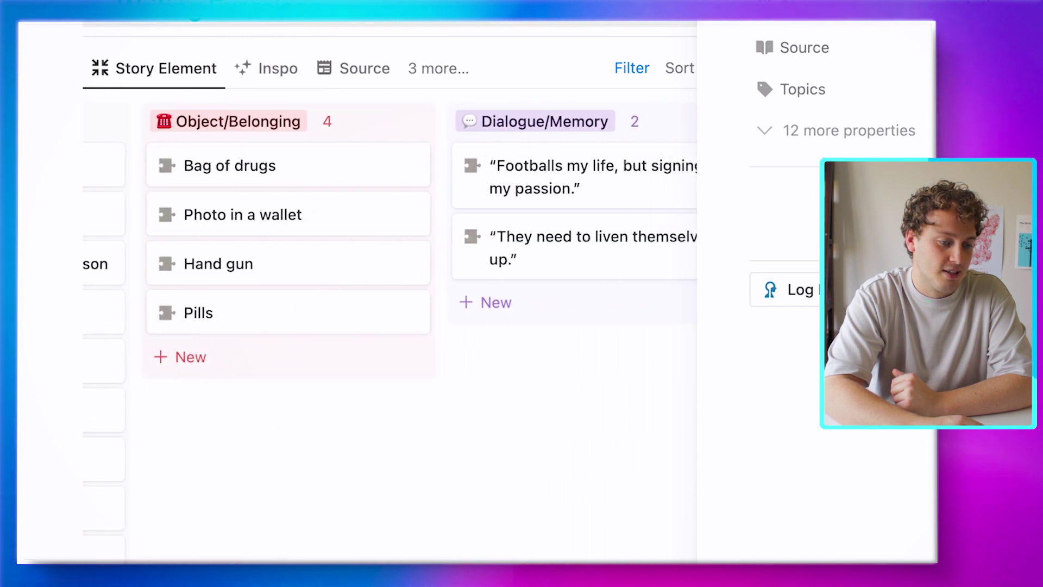
scroll(381, 272, "left", 10)
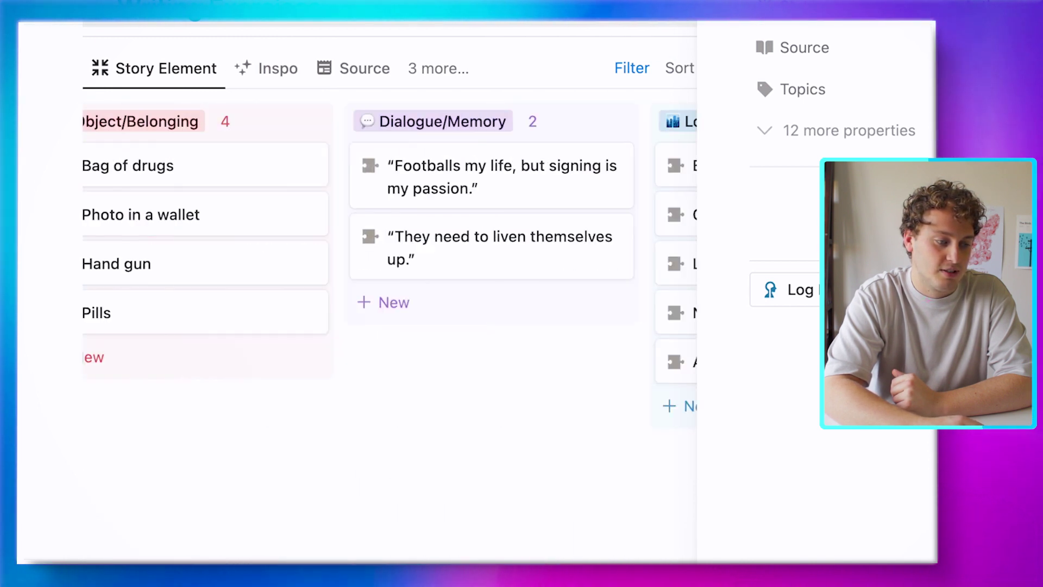
scroll(381, 327, "left", 3)
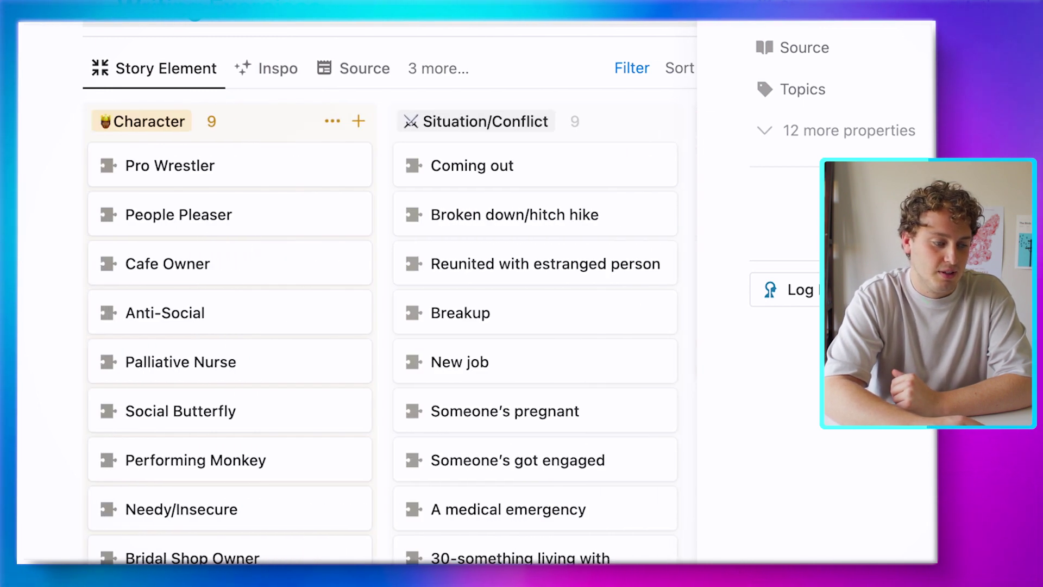
Write a first bullet about an 80s pro-wrestler struggling to come out, and move the Coming out card down.
left_click(761, 200)
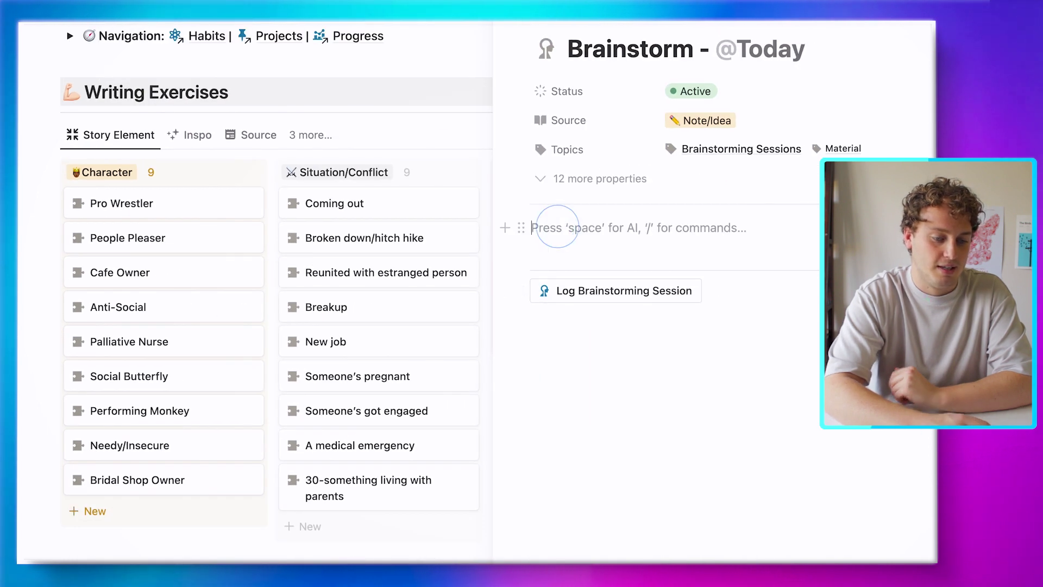
type("-")
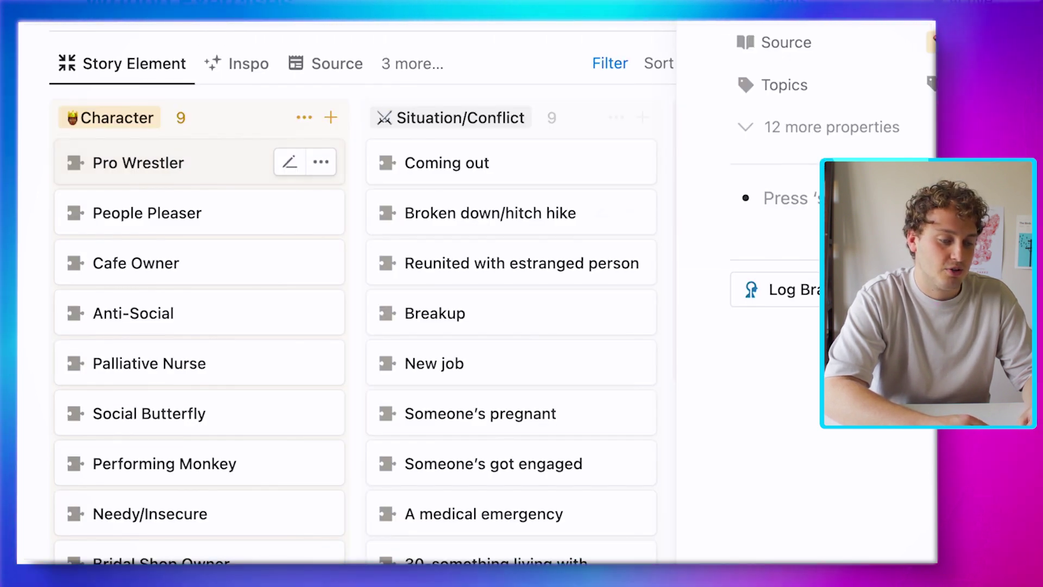
scroll(490, 163, "right", 1)
scroll(489, 163, "right", 10)
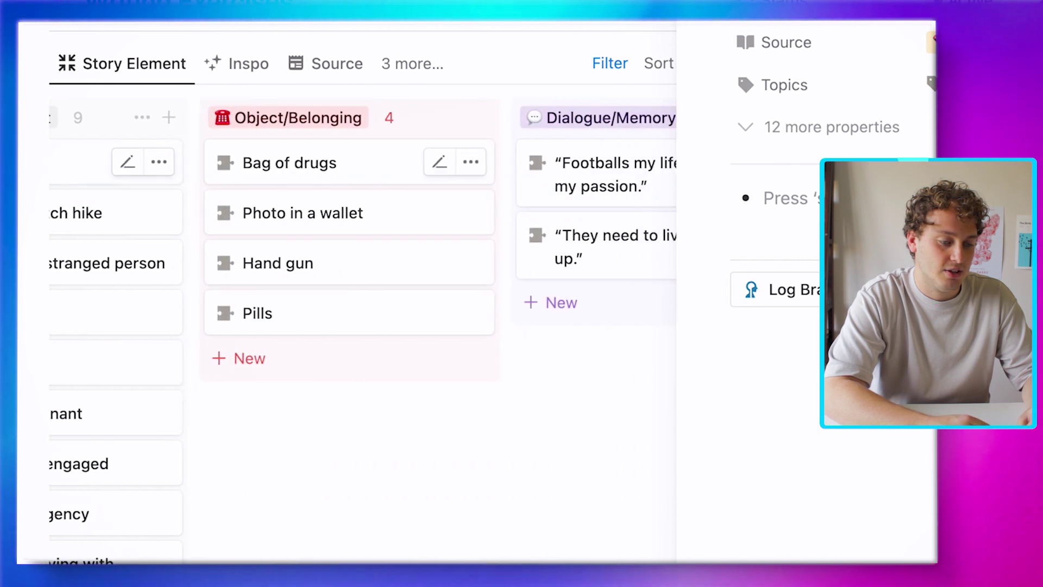
scroll(490, 163, "left", 10)
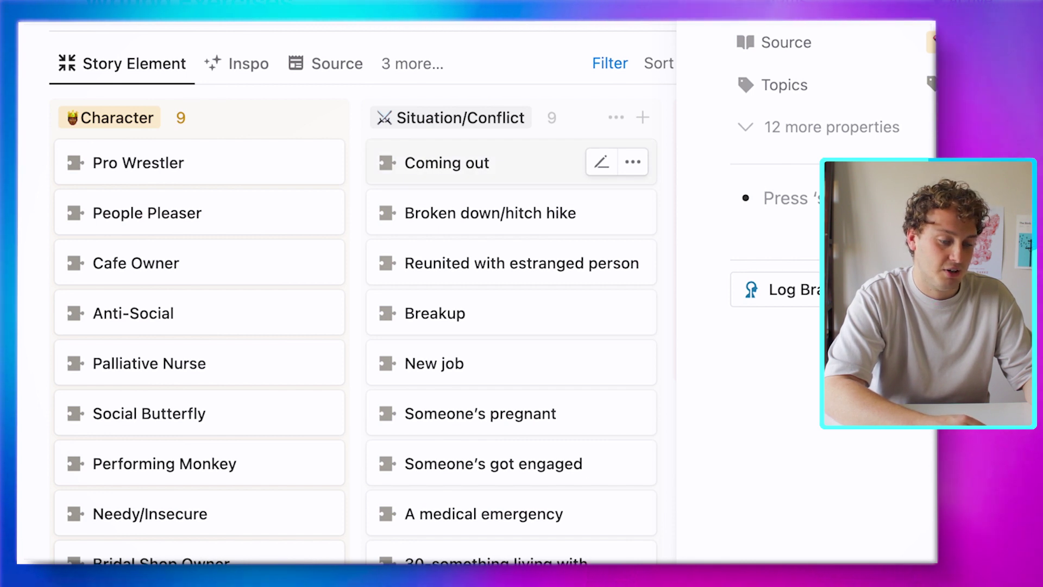
scroll(489, 163, "right", 3)
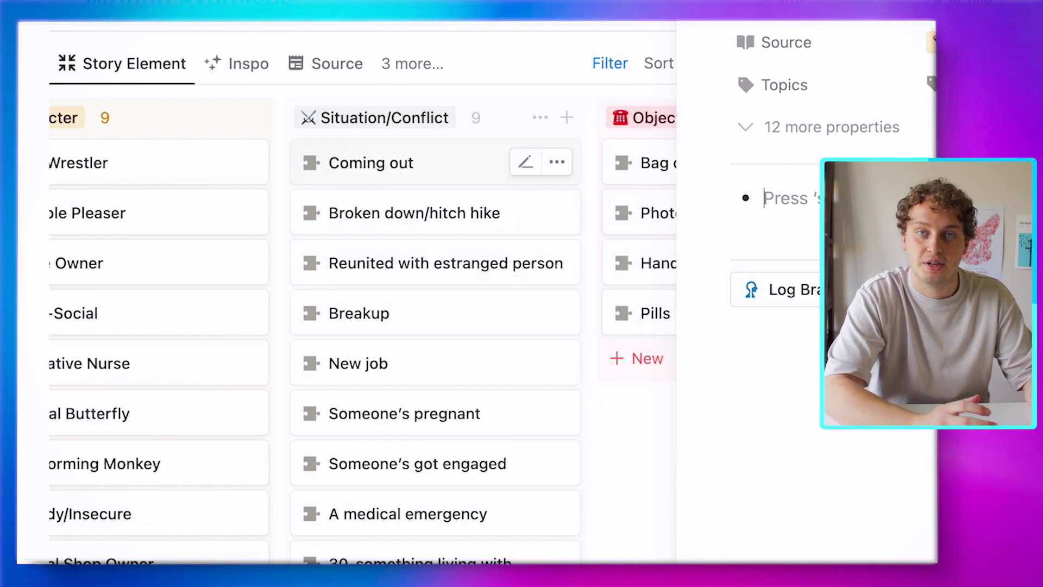
scroll(489, 163, "left", 3)
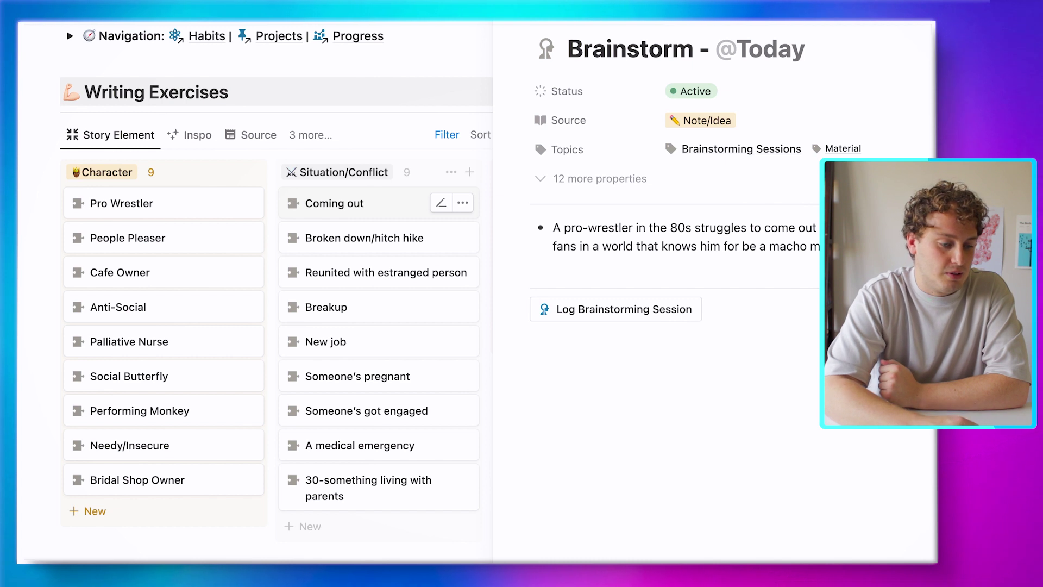
left_click_drag(368, 206, 361, 505)
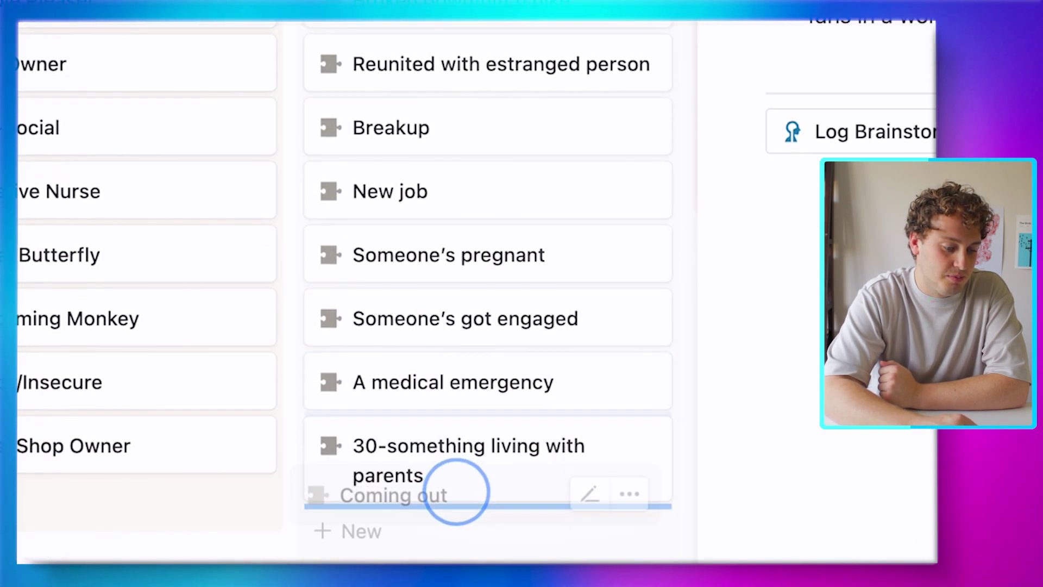
Move Coming out to the bottom of Situation/Conflict and Bag of drugs to the bottom of Object/Belonging.
left_click_drag(457, 491, 454, 499)
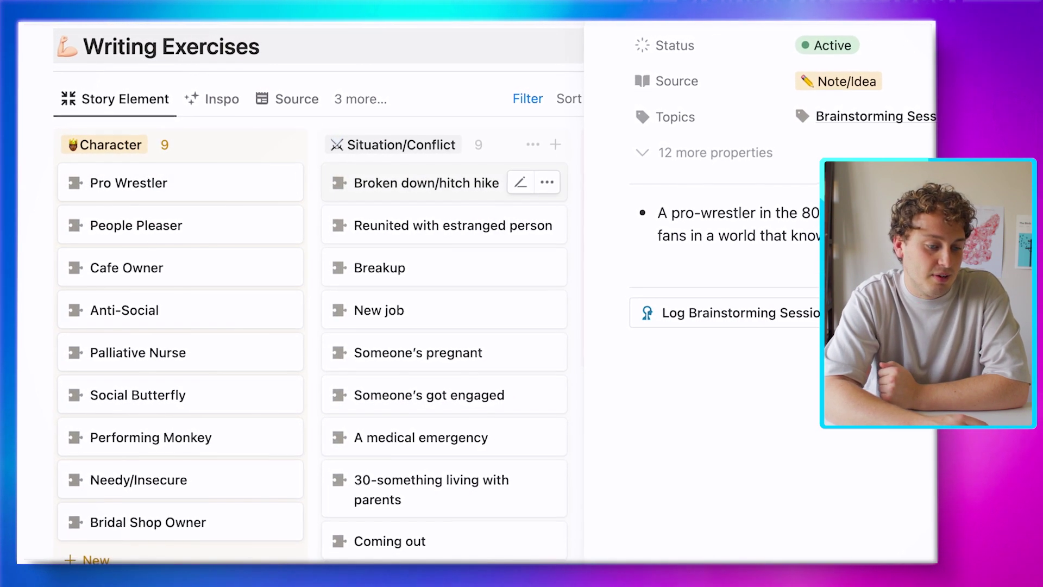
scroll(434, 185, "right", 5)
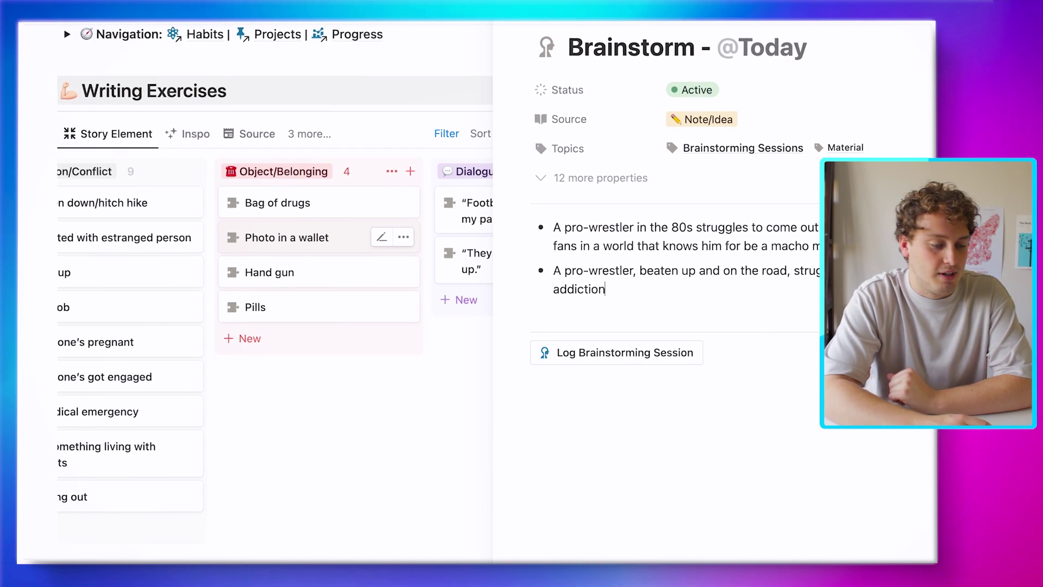
left_click_drag(283, 210, 286, 341)
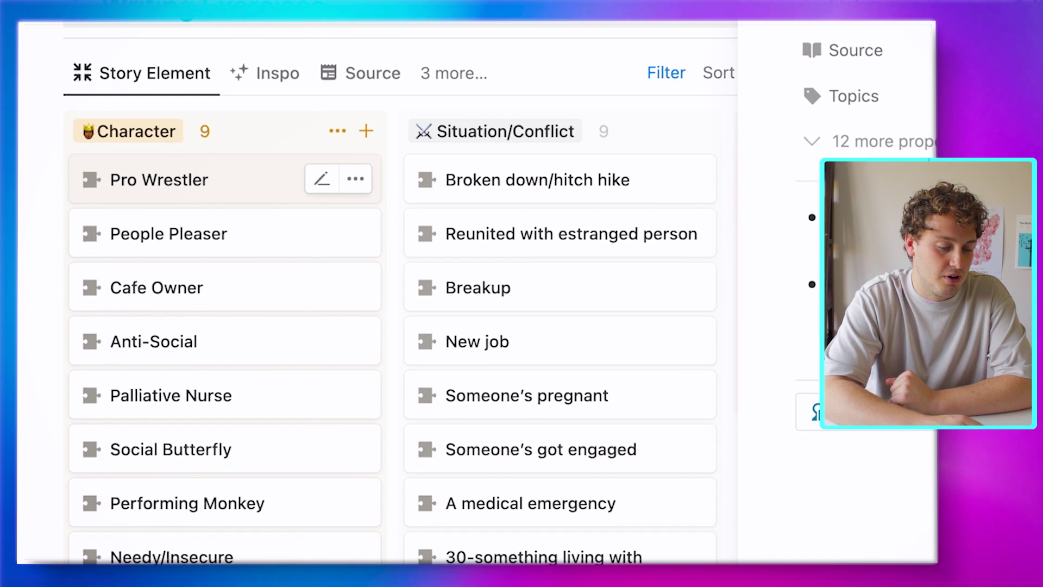
scroll(490, 179, "right", 10)
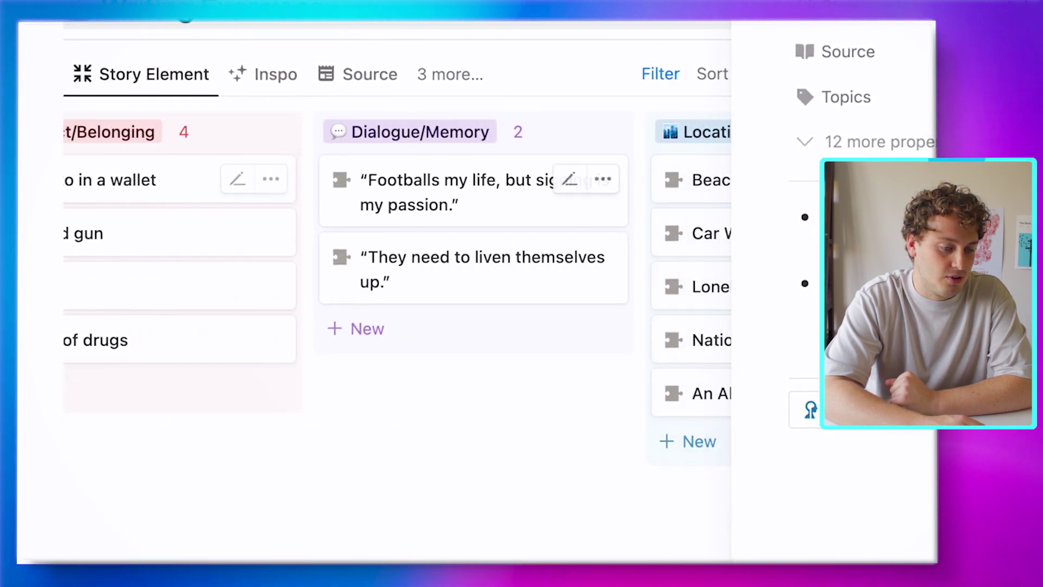
scroll(380, 272, "right", 10)
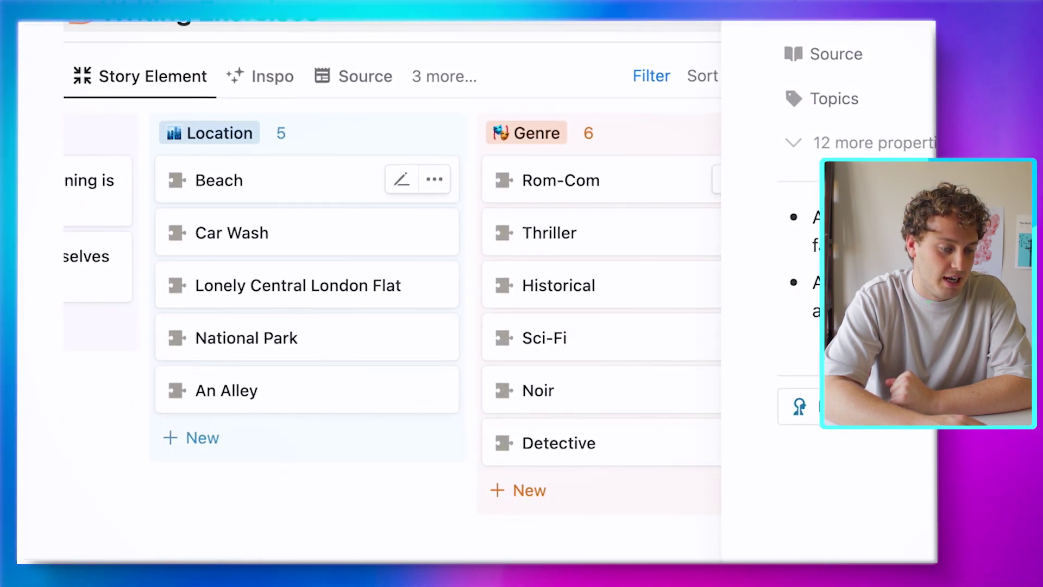
scroll(489, 272, "right", 10)
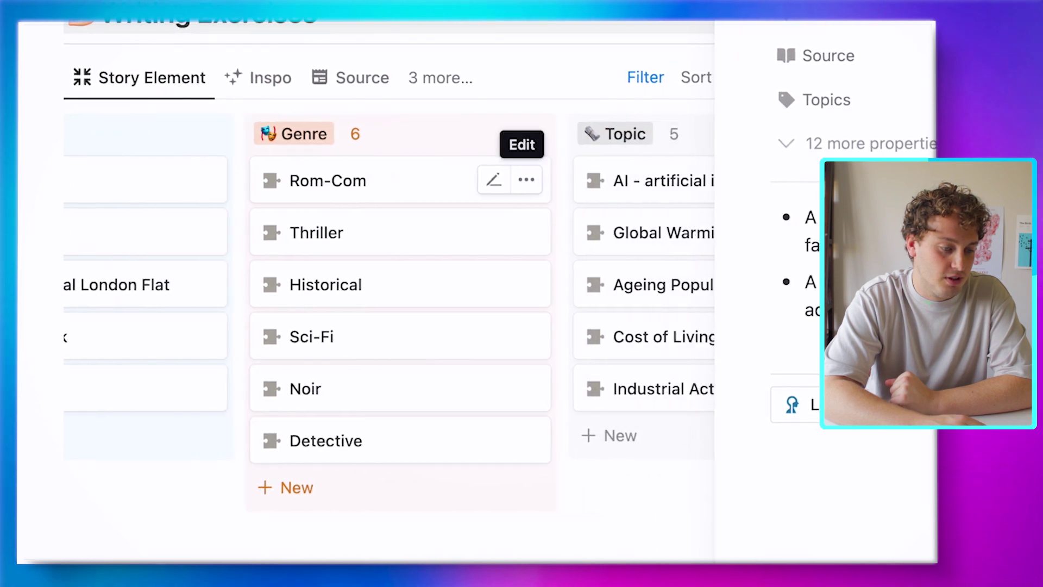
scroll(434, 272, "right", 3)
scroll(434, 272, "left", 4)
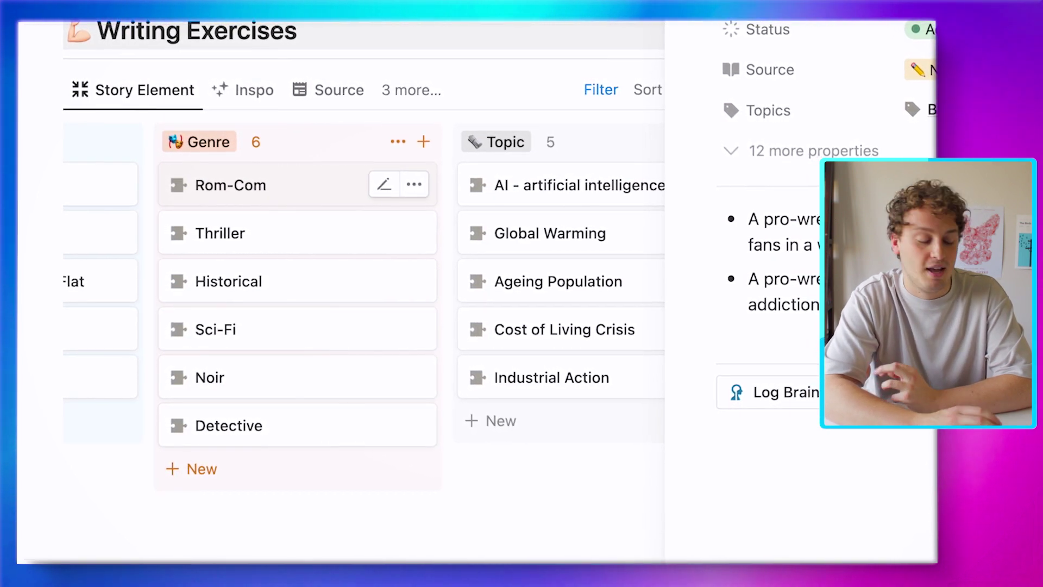
scroll(359, 304, "right", 3)
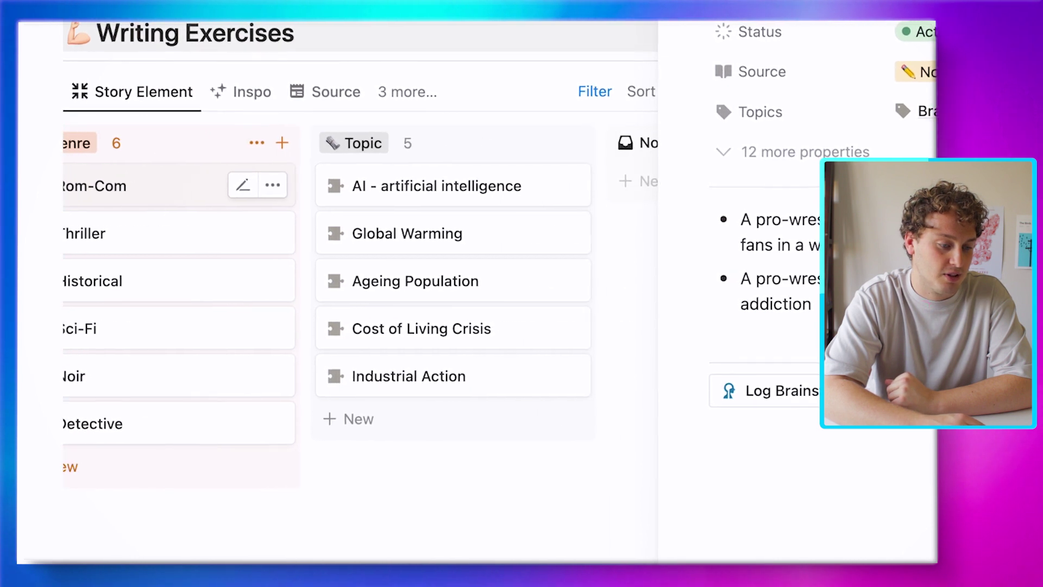
scroll(359, 304, "left", 6)
scroll(359, 304, "left", 10)
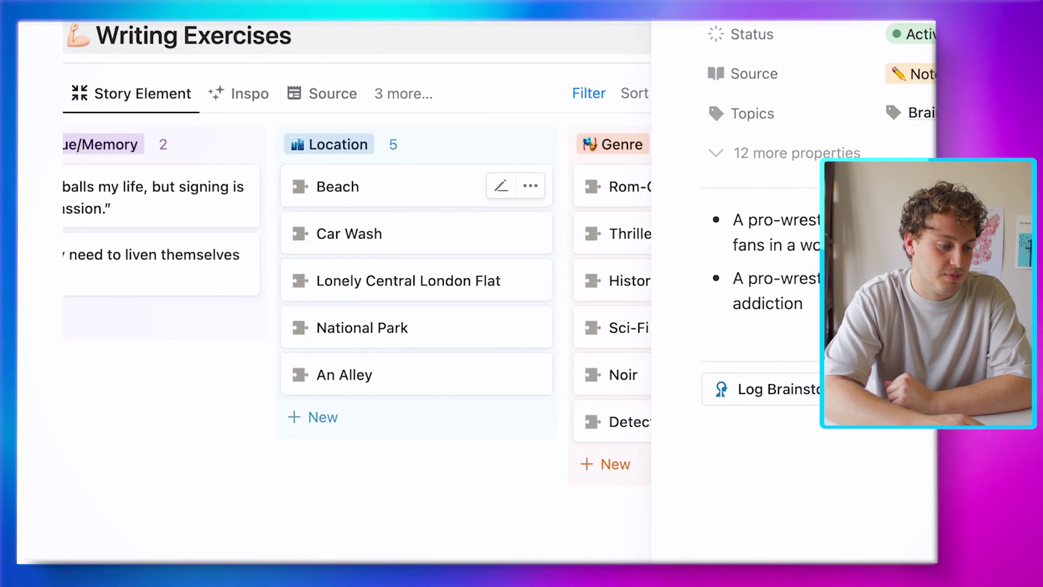
scroll(359, 304, "right", 5)
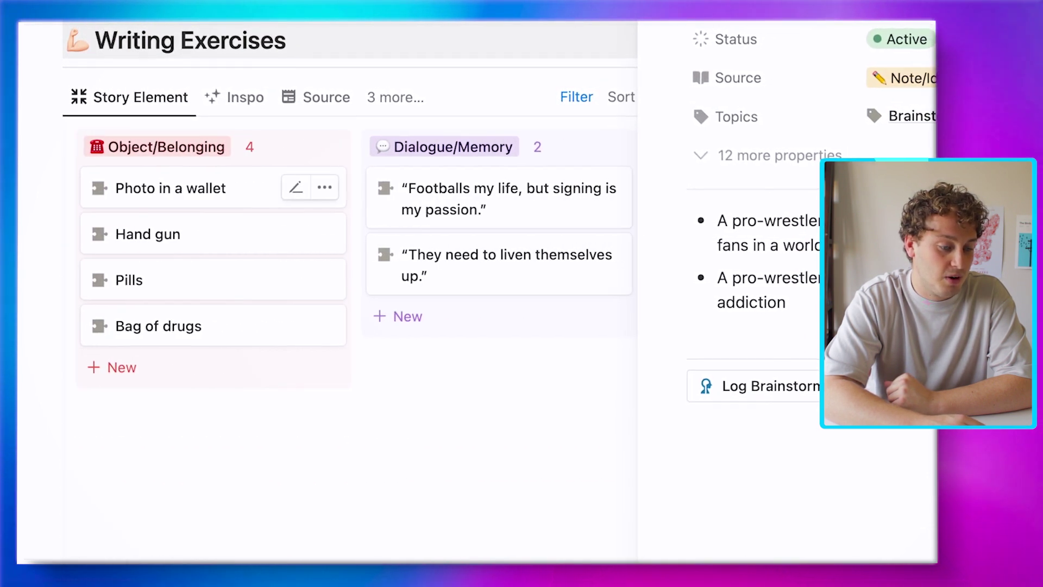
scroll(359, 305, "left", 4)
scroll(358, 304, "right", 3)
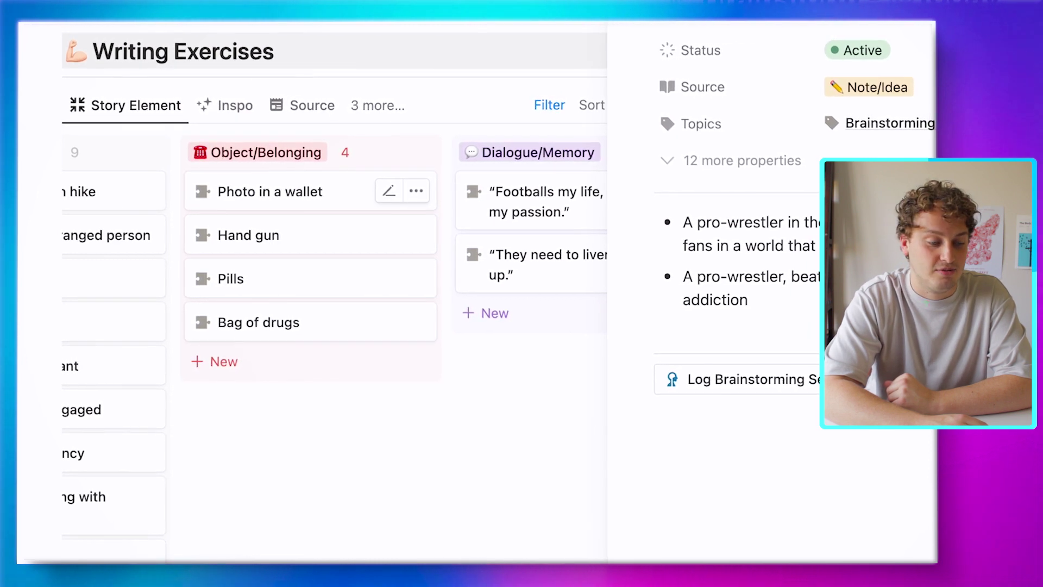
scroll(332, 217, "right", 10)
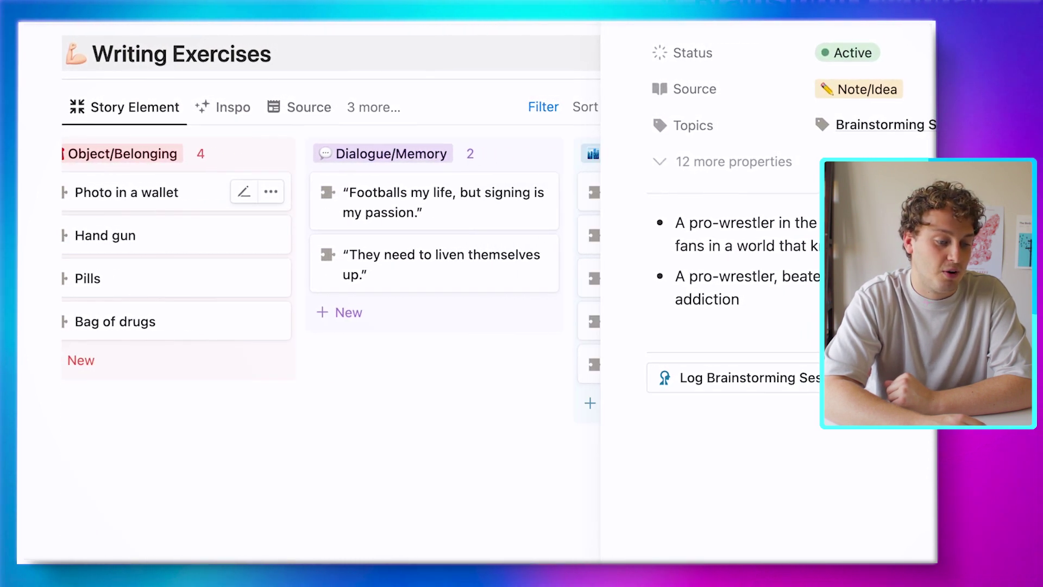
scroll(326, 271, "right", 5)
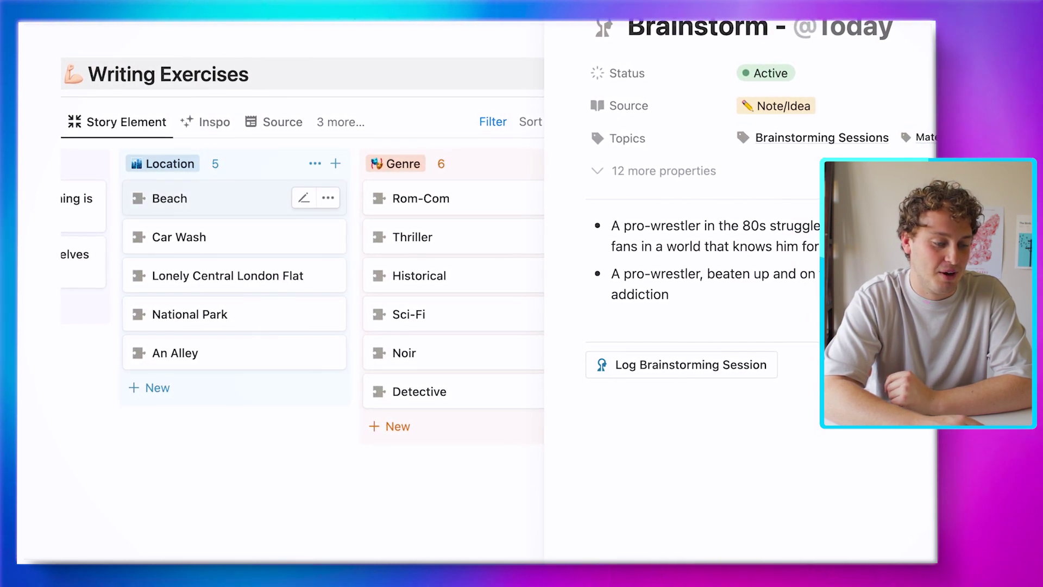
Write two people-pleaser ideas and a 'nice guy' hitman idea, then select the first pro-wrestler bullet.
scroll(315, 271, "left", 3)
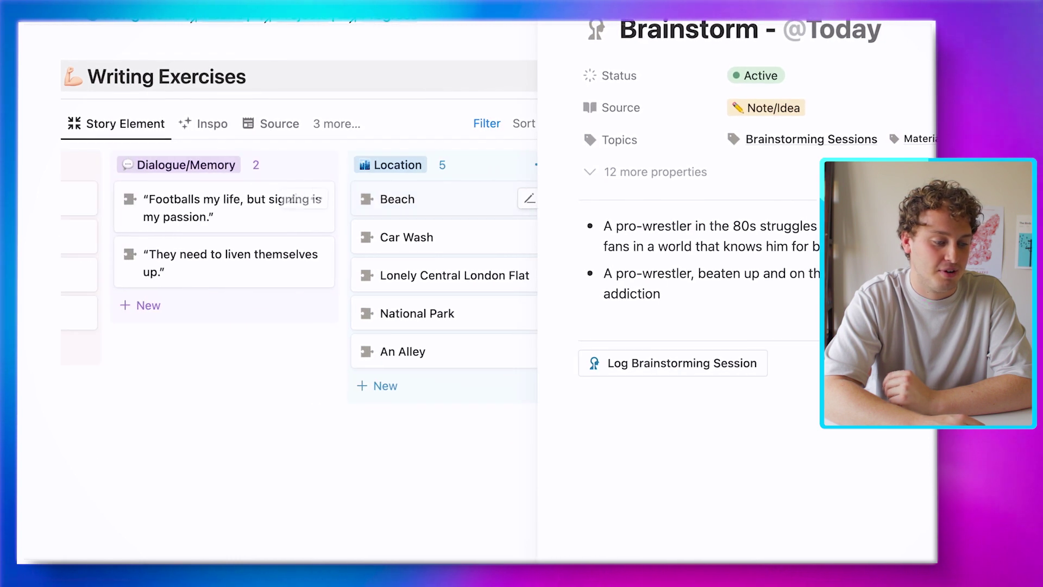
scroll(316, 272, "right", 5)
scroll(297, 272, "right", 3)
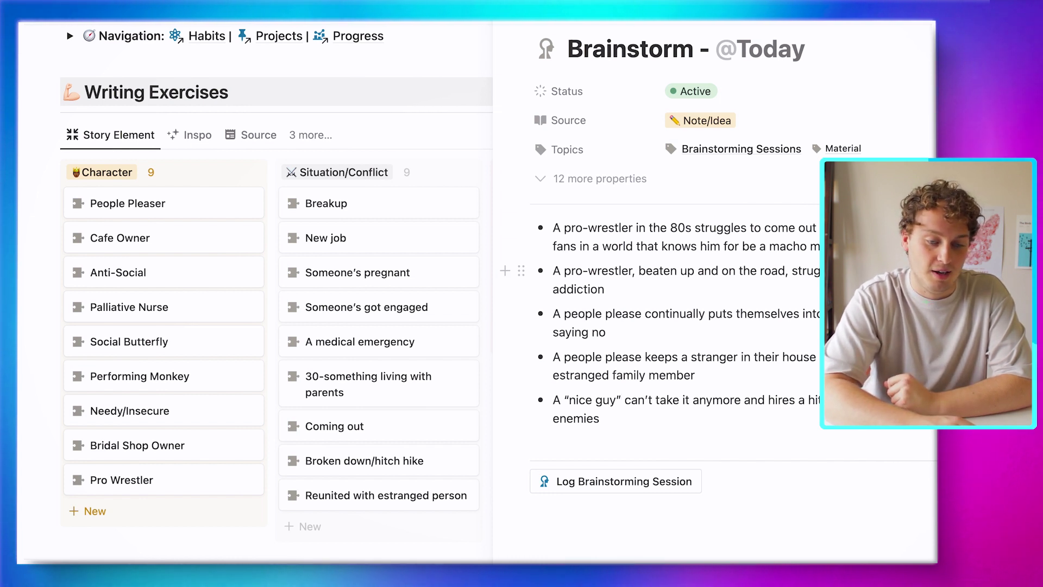
left_click_drag(833, 246, 555, 224)
key("super+c")
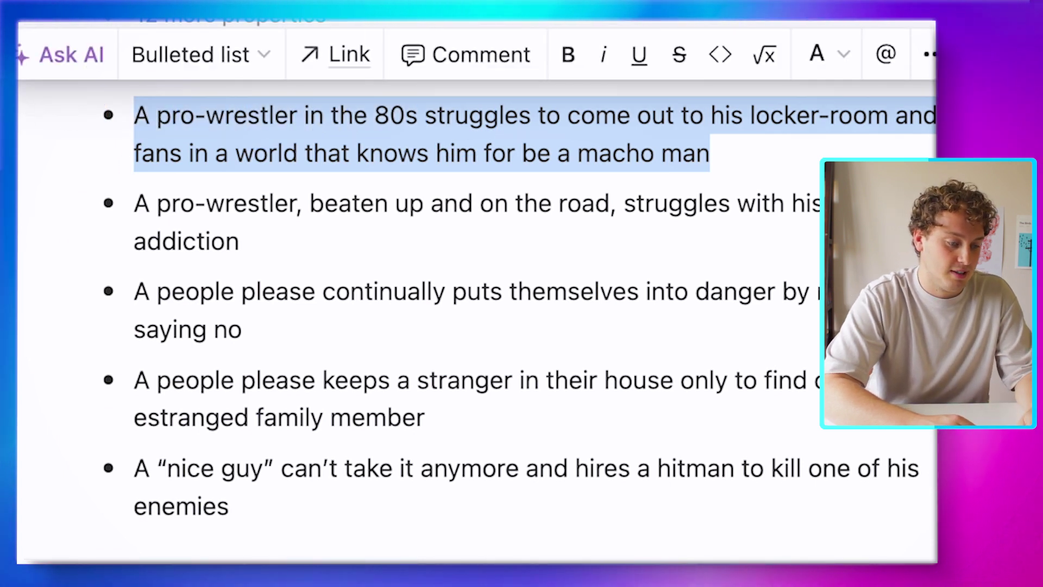
Paste the 80s pro-wrestler coming-out idea as the title of a new Active Premise List row.
scroll(396, 326, "right", 3)
scroll(396, 327, "left", 3)
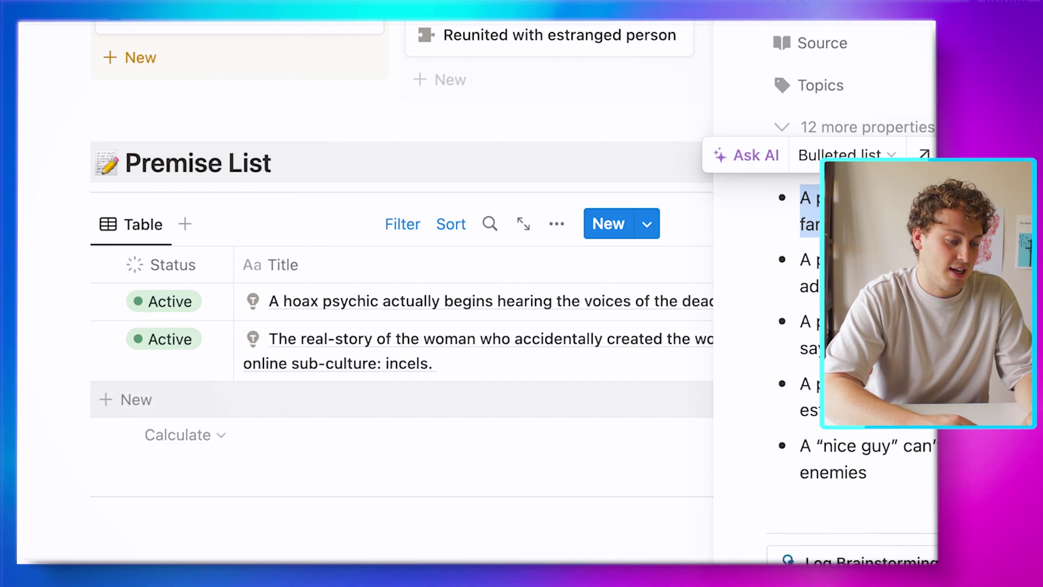
left_click(127, 399)
type("Premise")
double_click(343, 397)
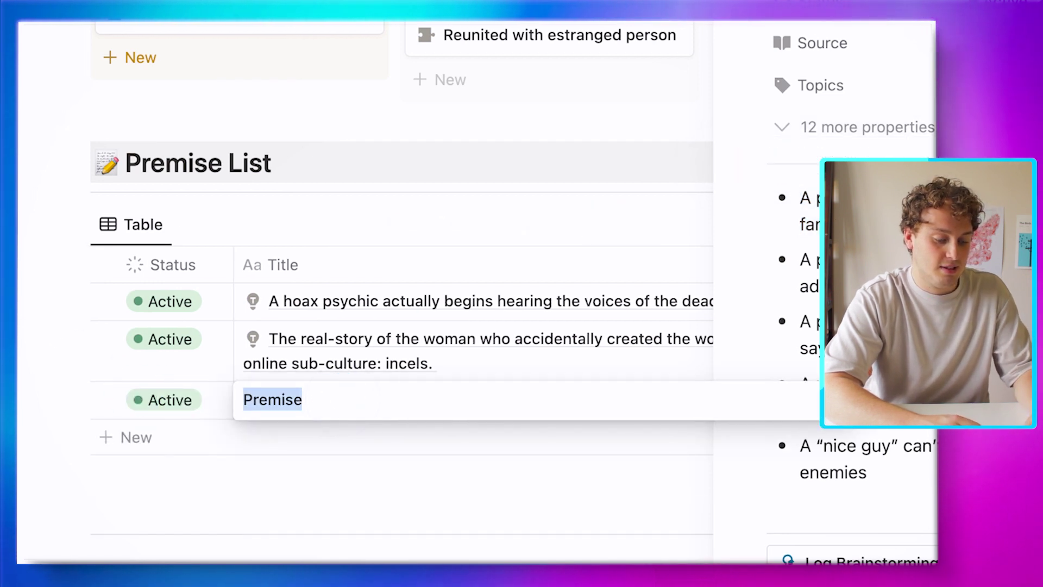
key("super+v")
left_click(478, 243)
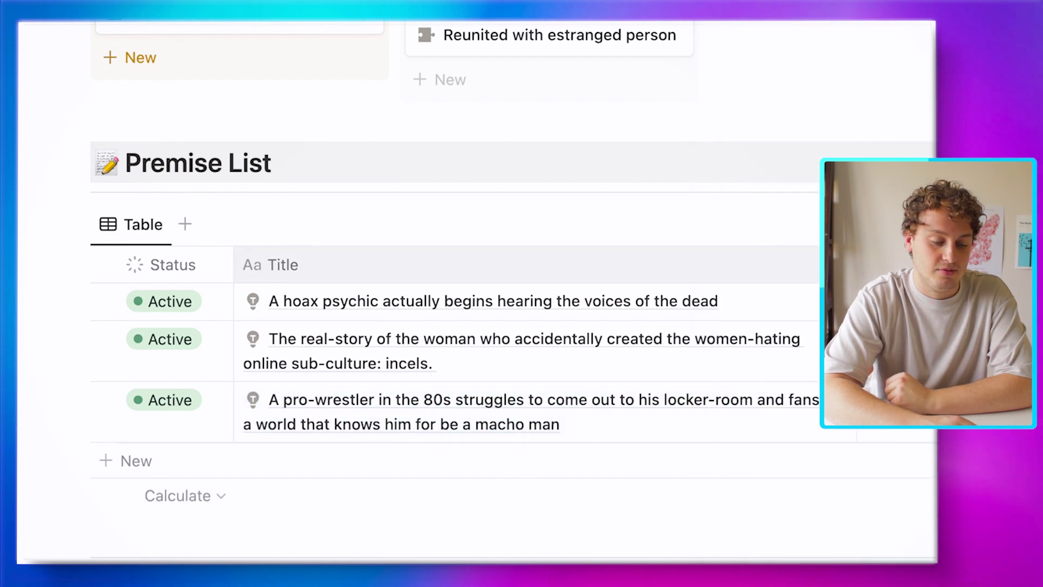
scroll(380, 272, "up", 5)
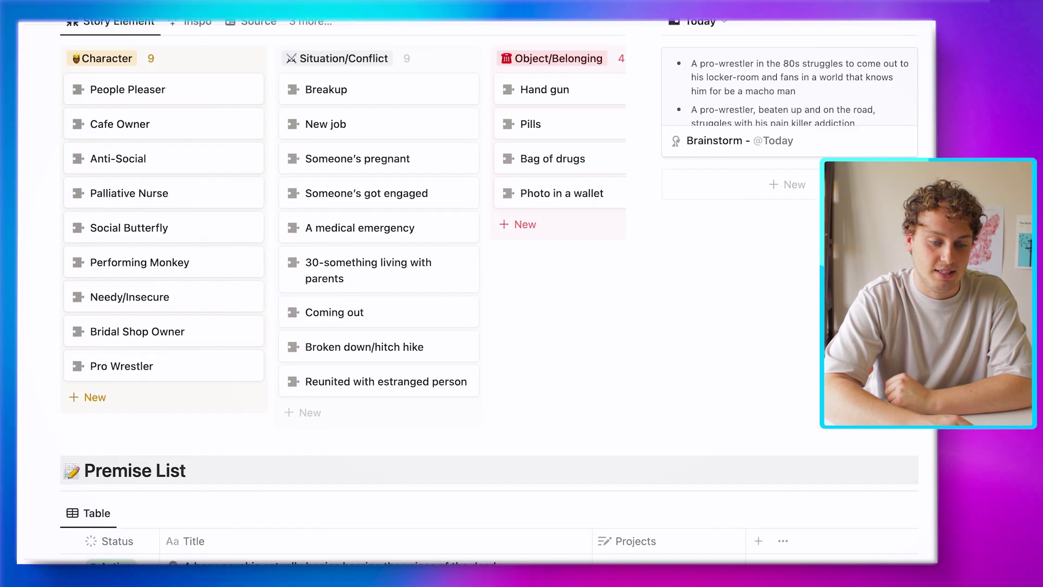
scroll(489, 277, "down", 5)
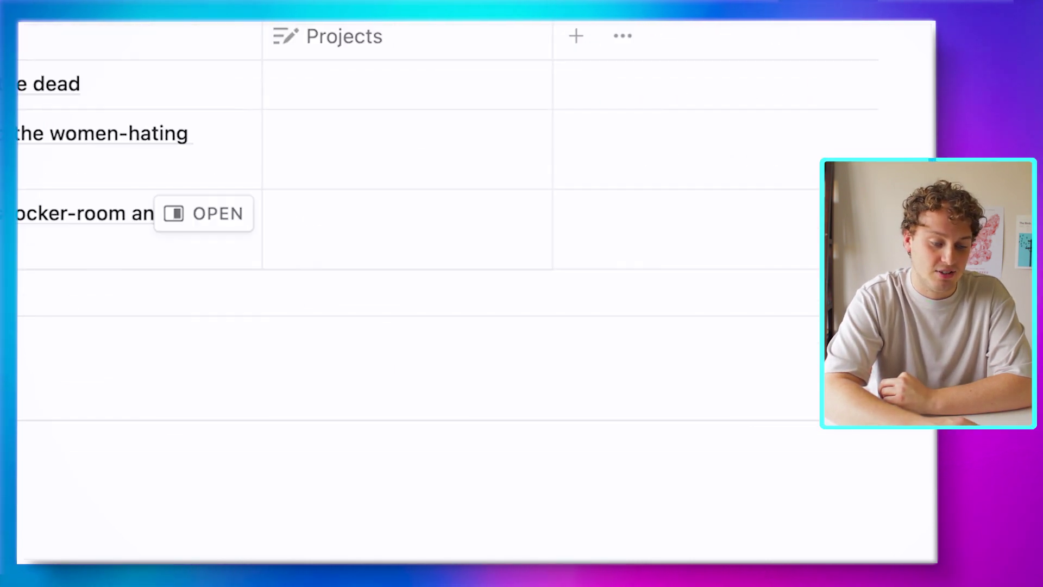
Link the pro-wrestler premise to a newly created Tough Love project page.
left_click(408, 229)
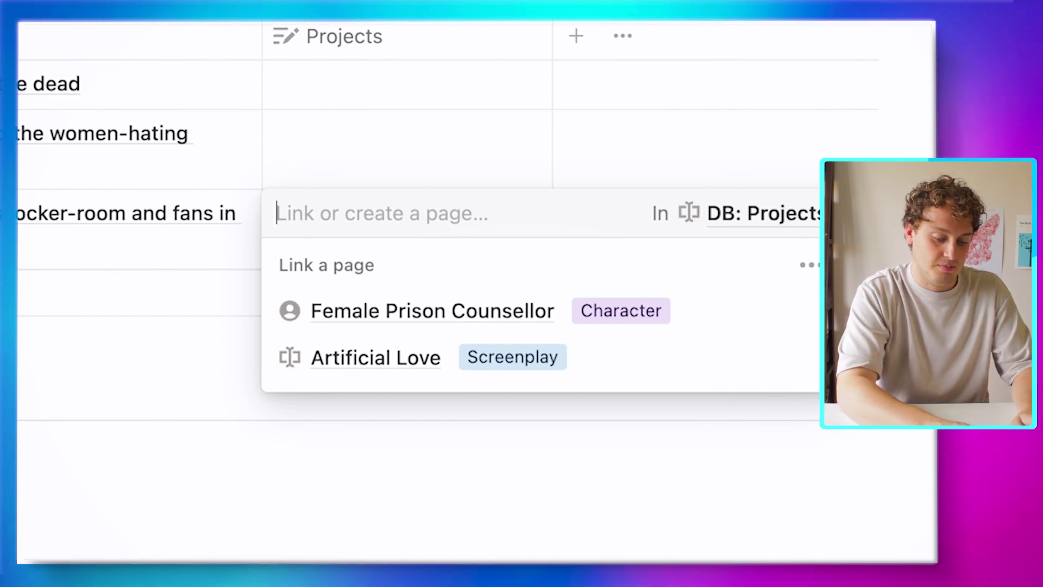
type("Tough ")
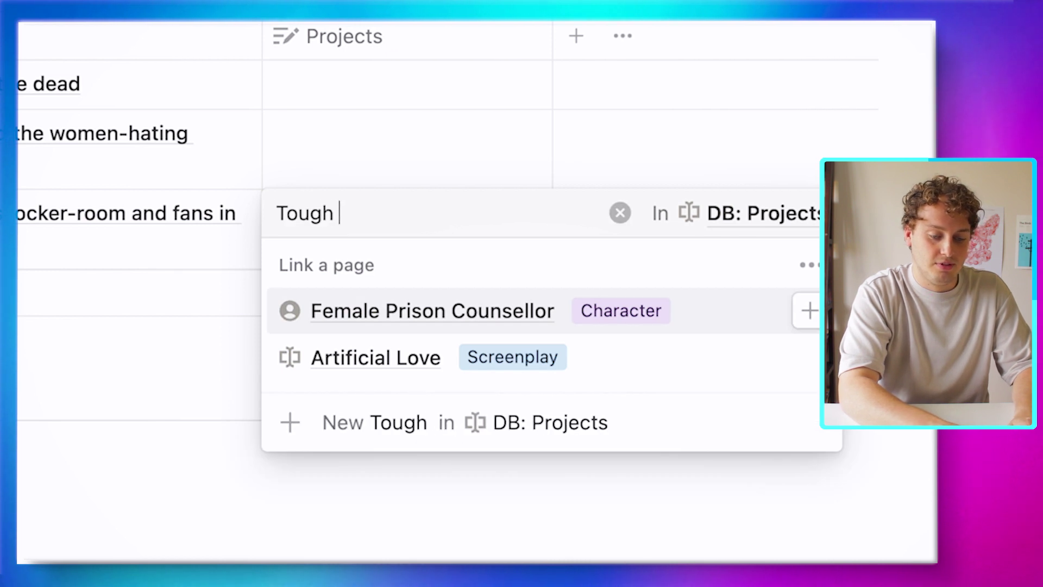
type("Love")
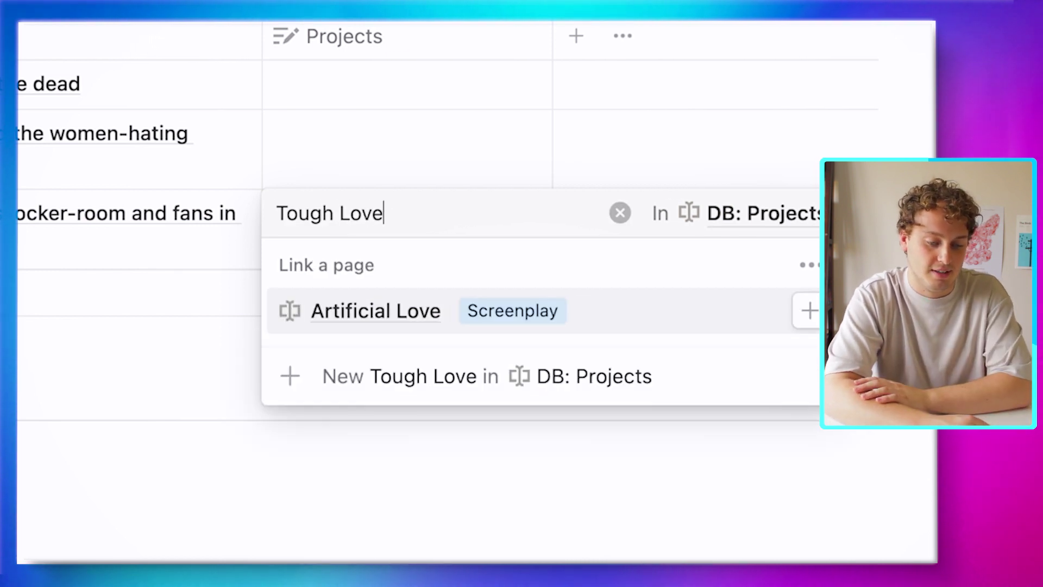
key("Down")
key("Return")
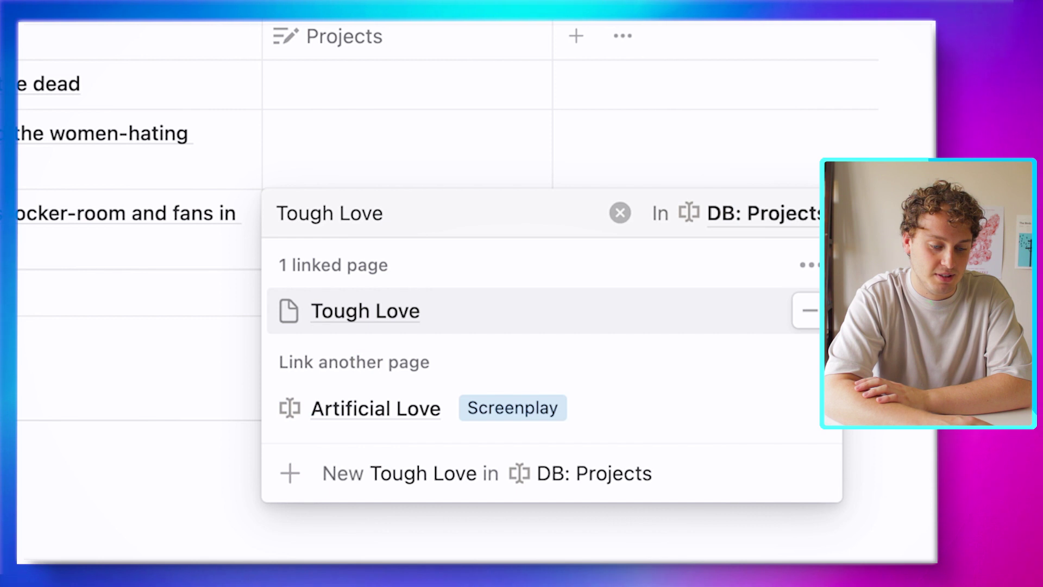
left_click(394, 163)
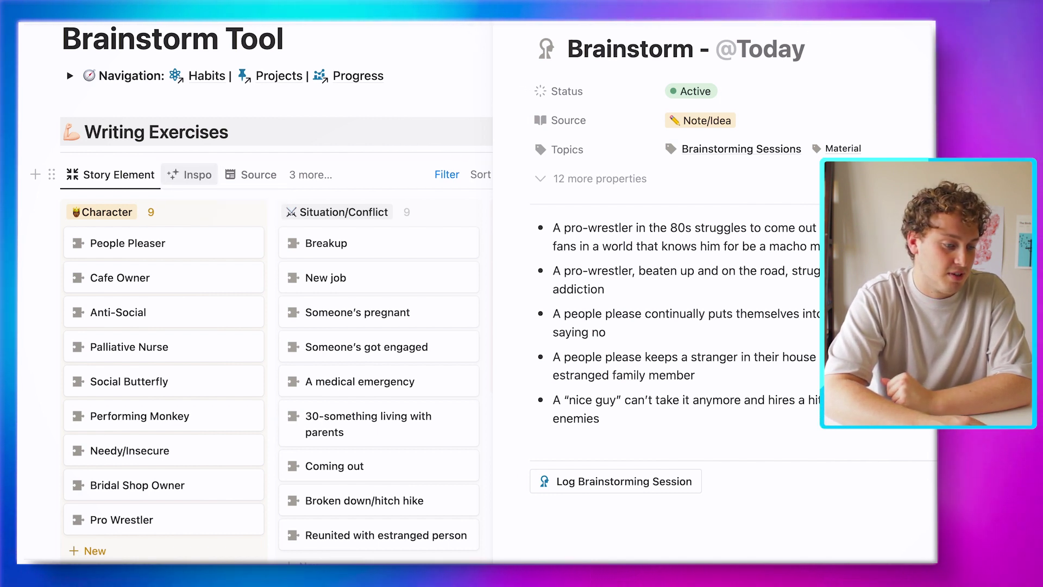
left_click(192, 174)
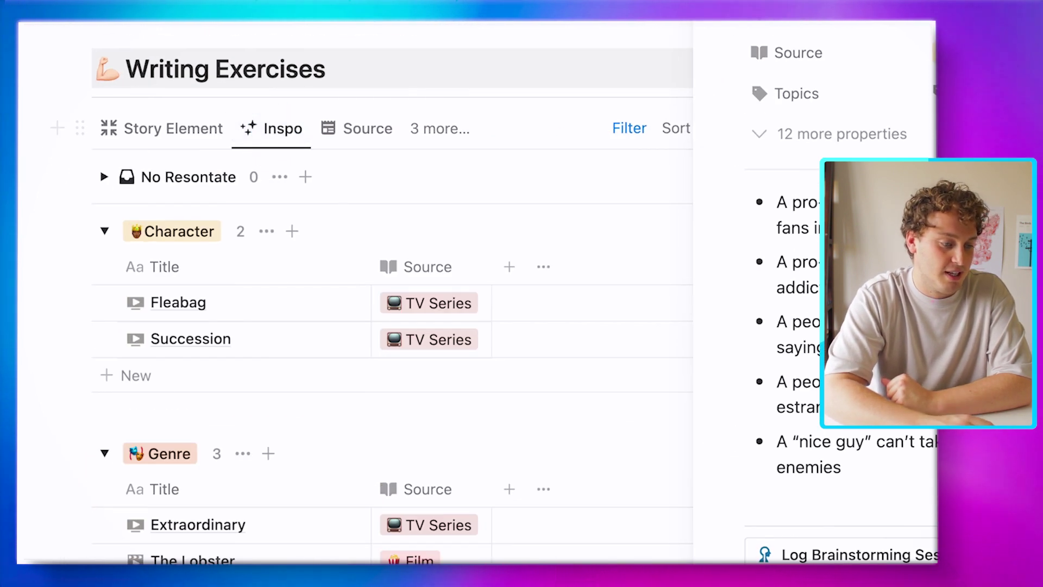
Show the Source gallery of saved articles from Jul 3 and Jul 6, 2023, and list the '3 more…' views.
scroll(391, 294, "down", 6)
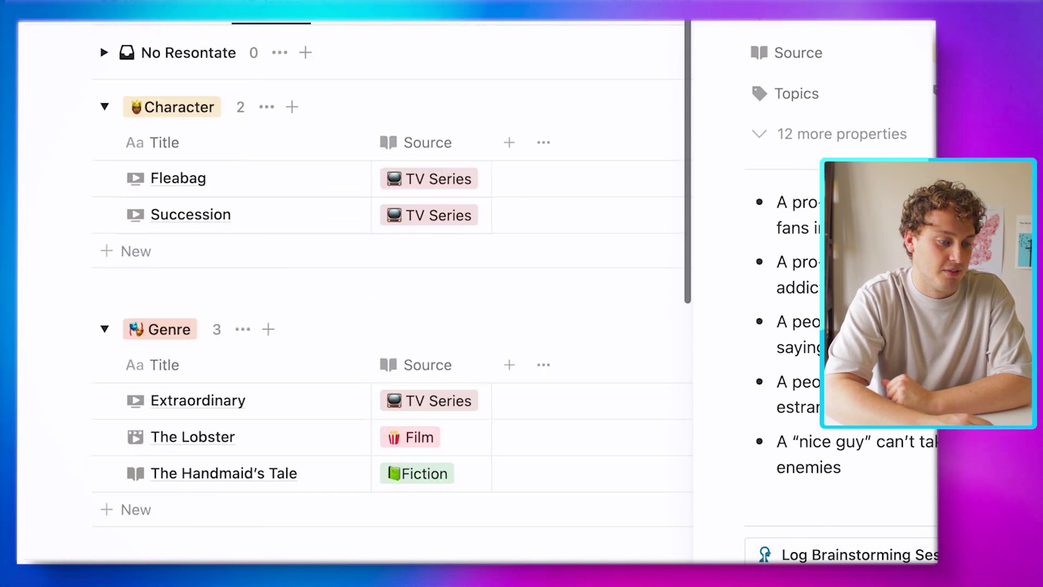
scroll(392, 294, "up", 4)
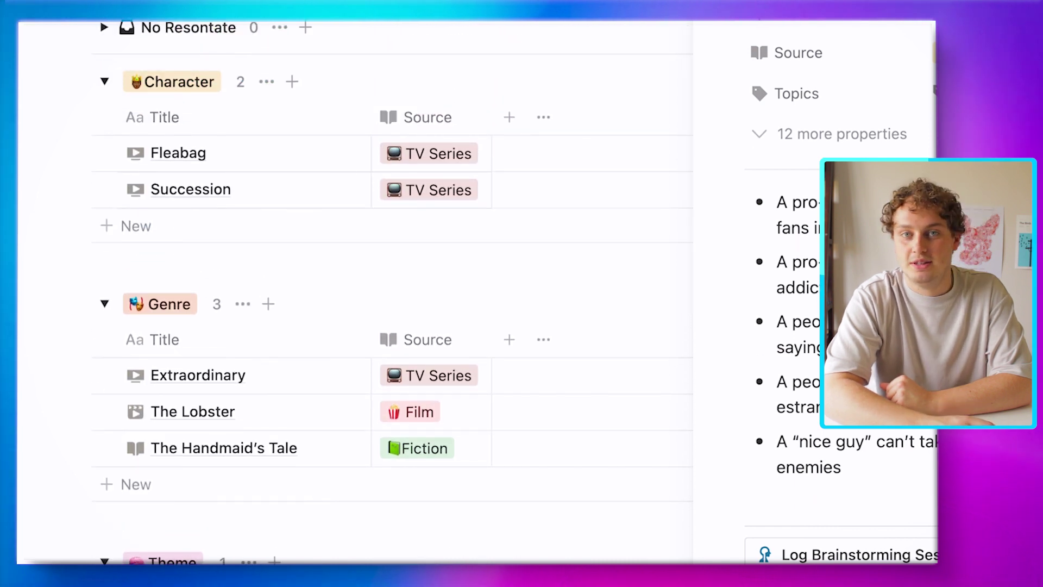
scroll(391, 294, "up", 3)
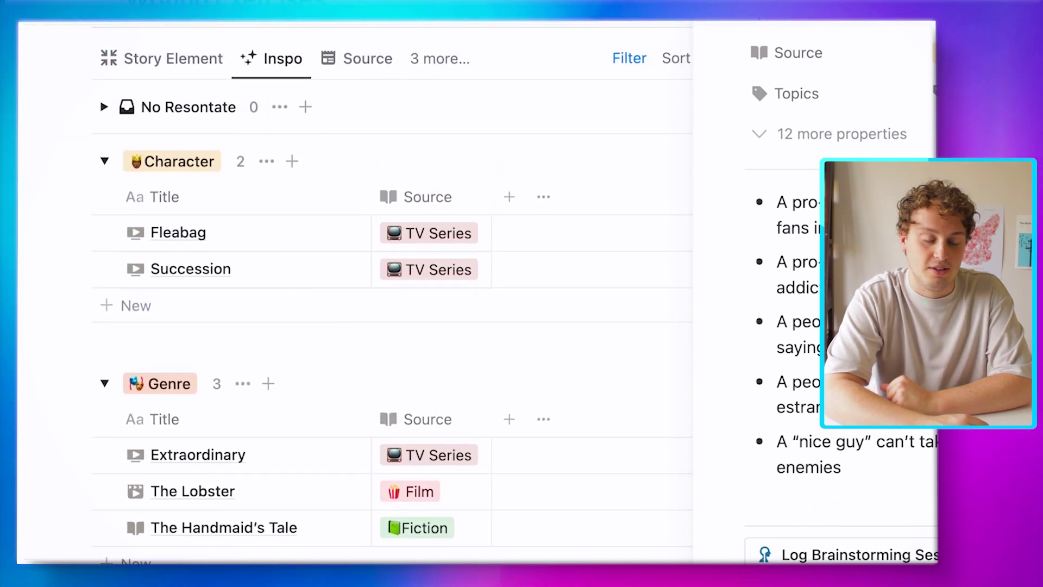
left_click(357, 58)
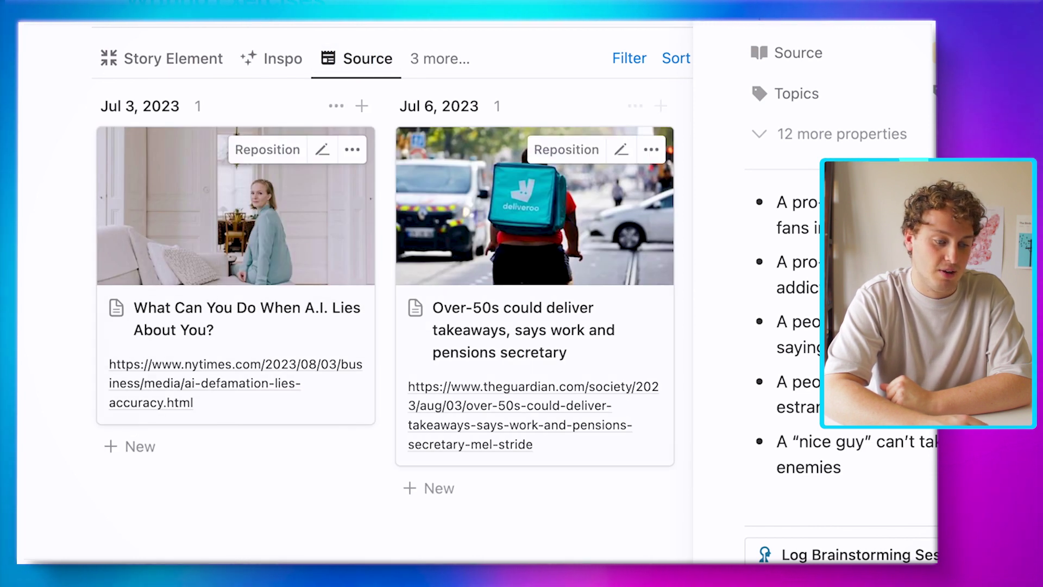
scroll(490, 245, "right", 2)
scroll(489, 244, "left", 2)
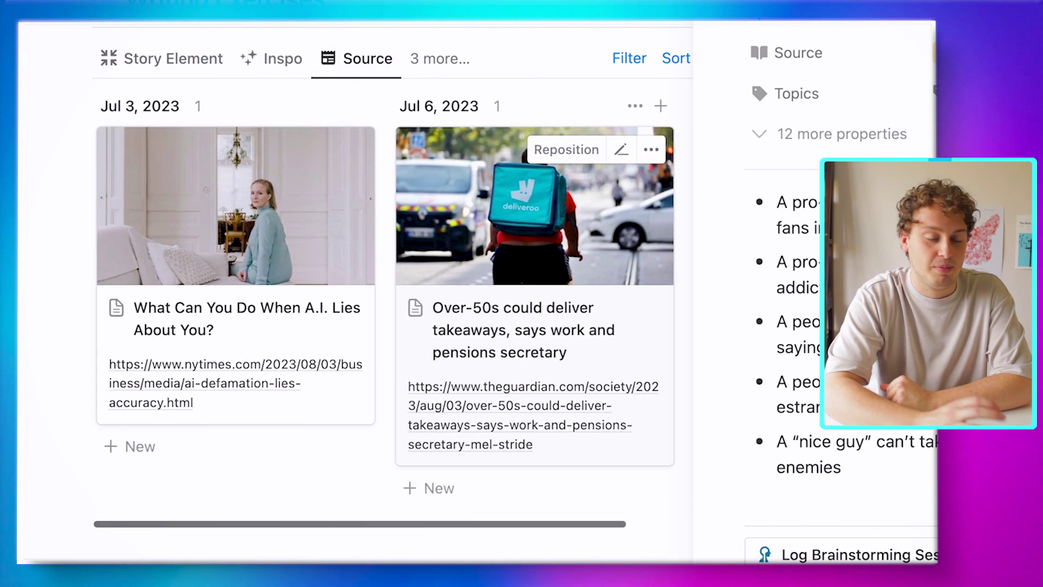
left_click(435, 59)
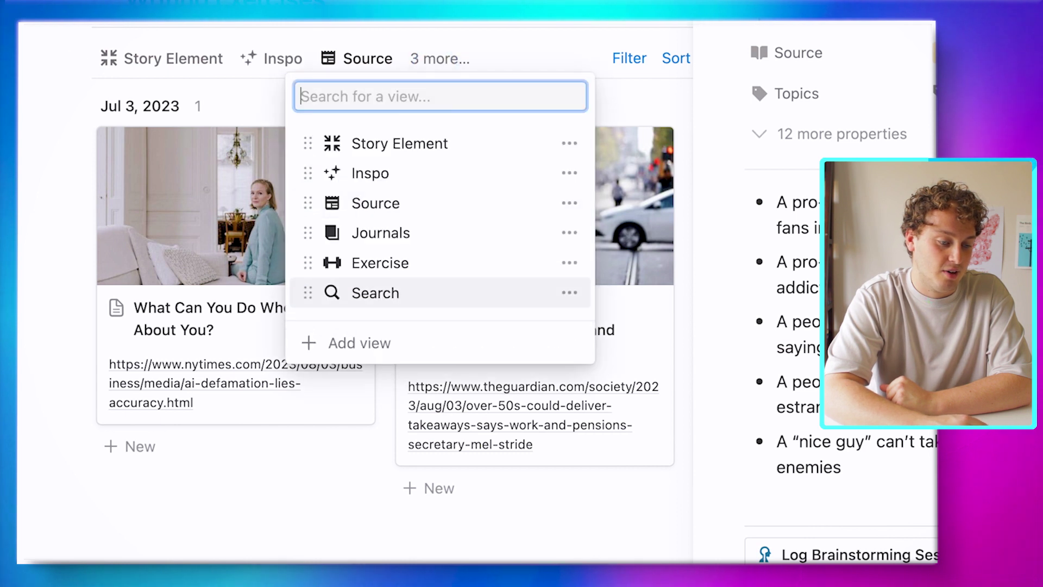